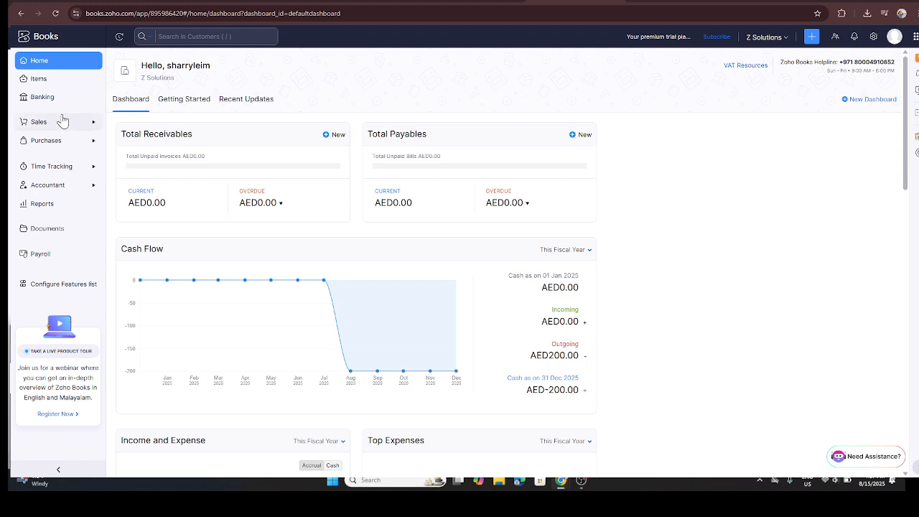
Open the Credit Notes section under Sales and start a new credit note.
left_click(59, 124)
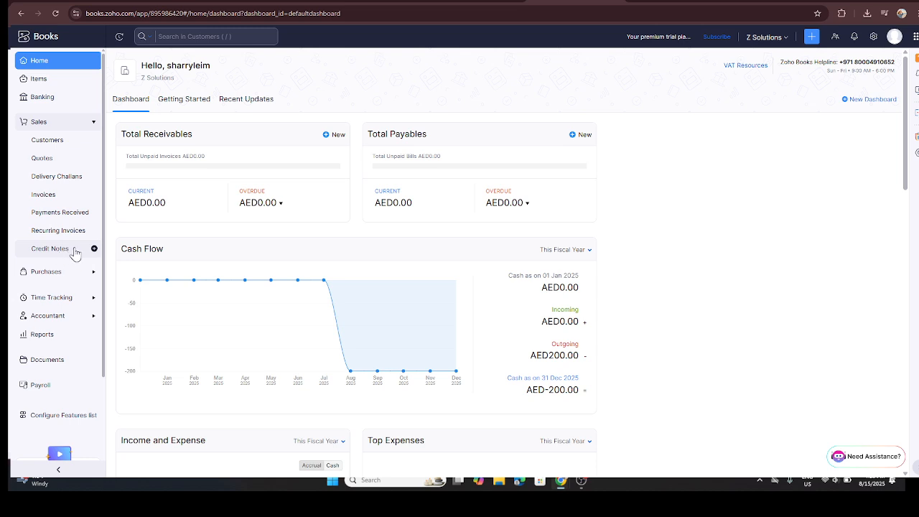
left_click_drag(75, 251, 79, 252)
left_click(79, 251)
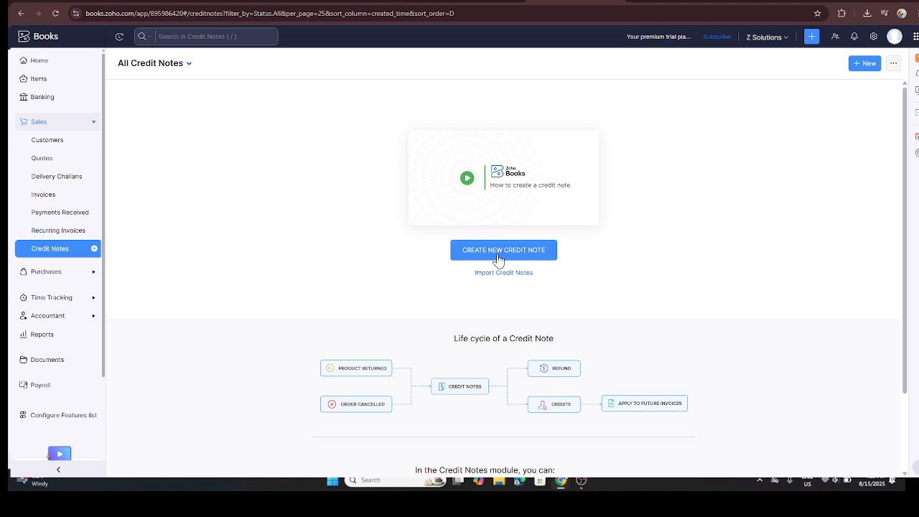
left_click(499, 258)
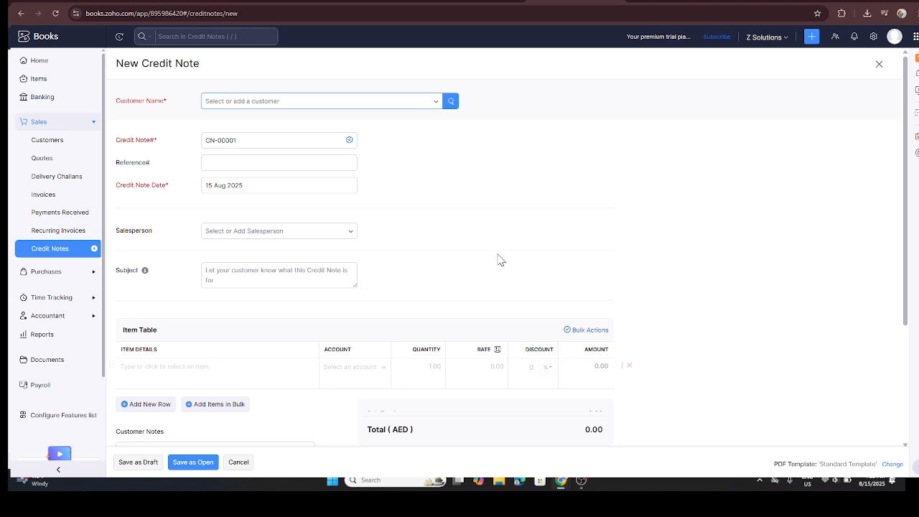
Choose XYZ COMPANY as the credit note's customer and enter 001 as the reference number.
left_click(307, 104)
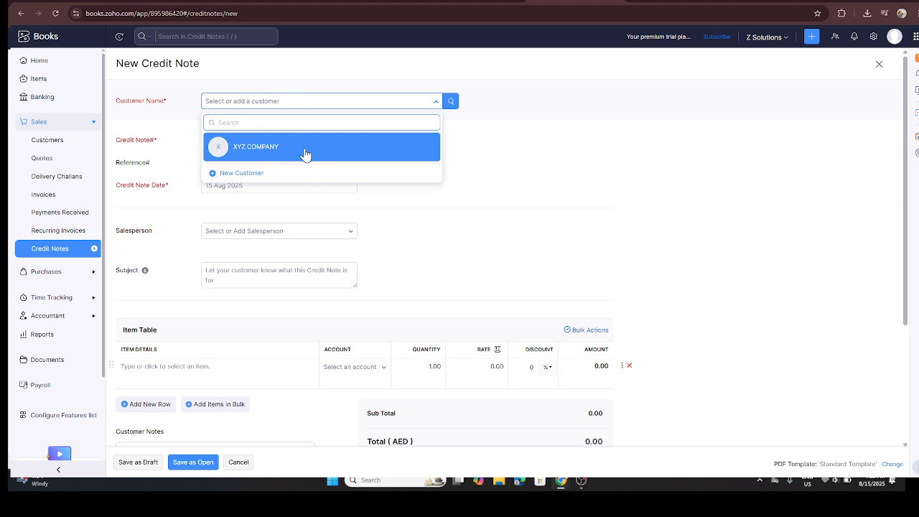
left_click(305, 147)
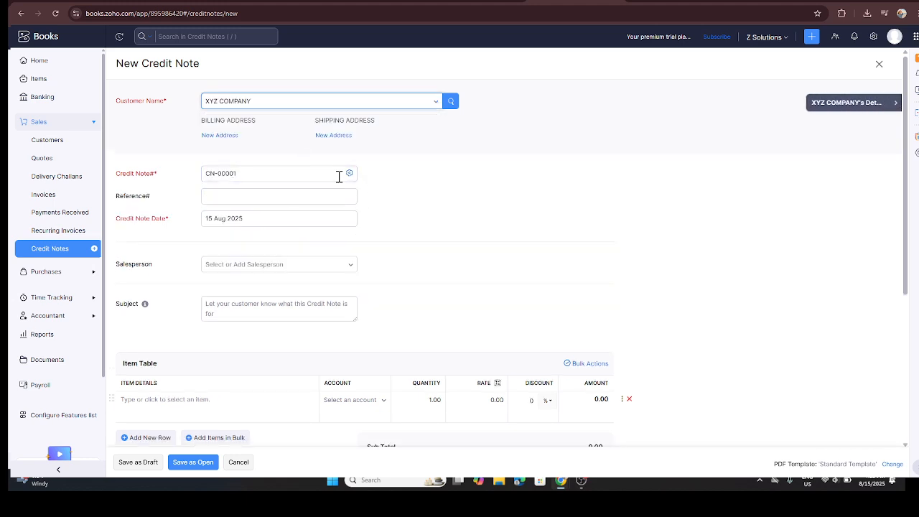
left_click(275, 203)
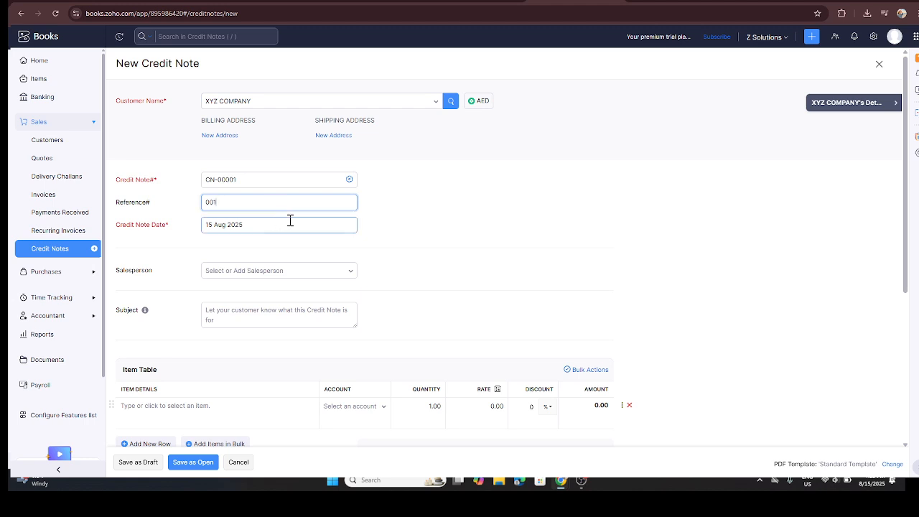
Look over the credit note's date, salesperson, subject and item table fields.
scroll(287, 244, "down", 1)
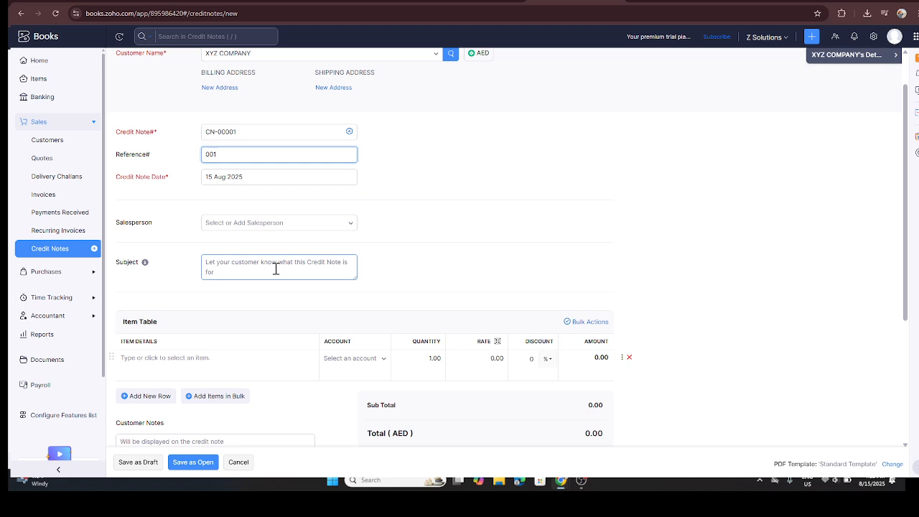
scroll(275, 269, "down", 3)
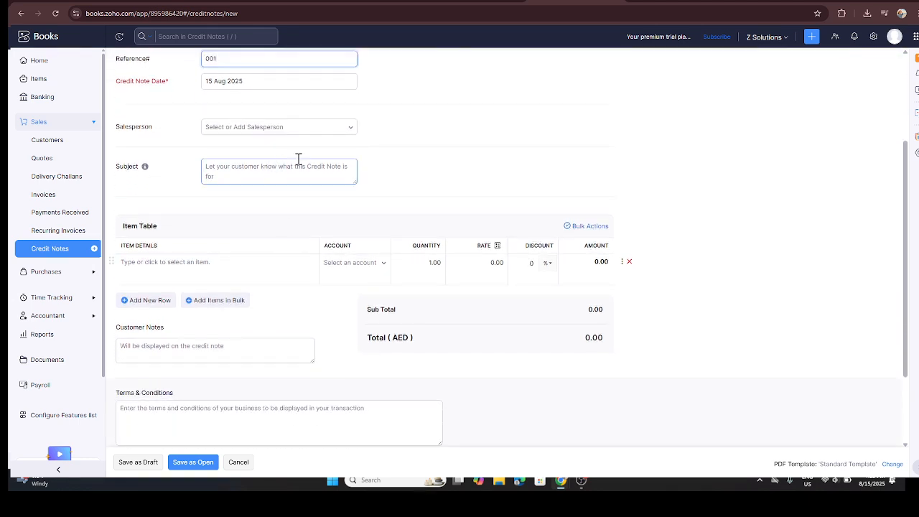
scroll(322, 154, "up", 3)
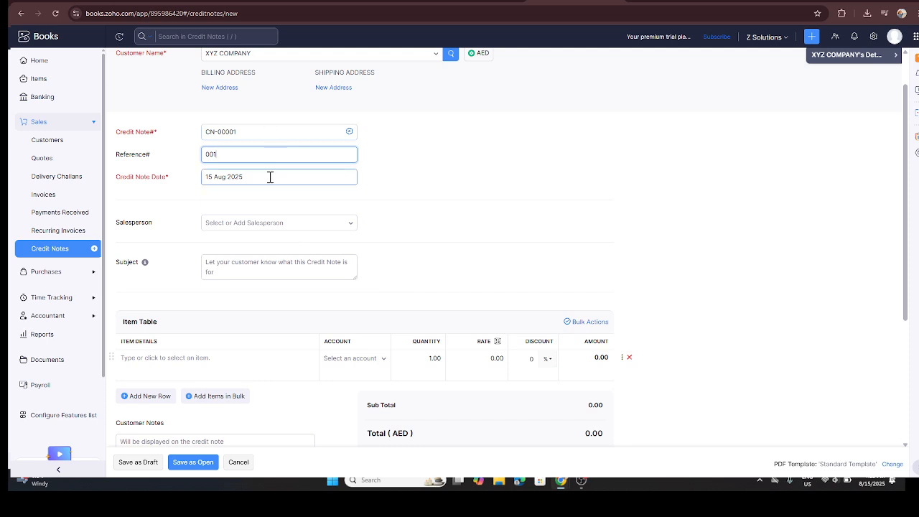
scroll(270, 203, "down", 1)
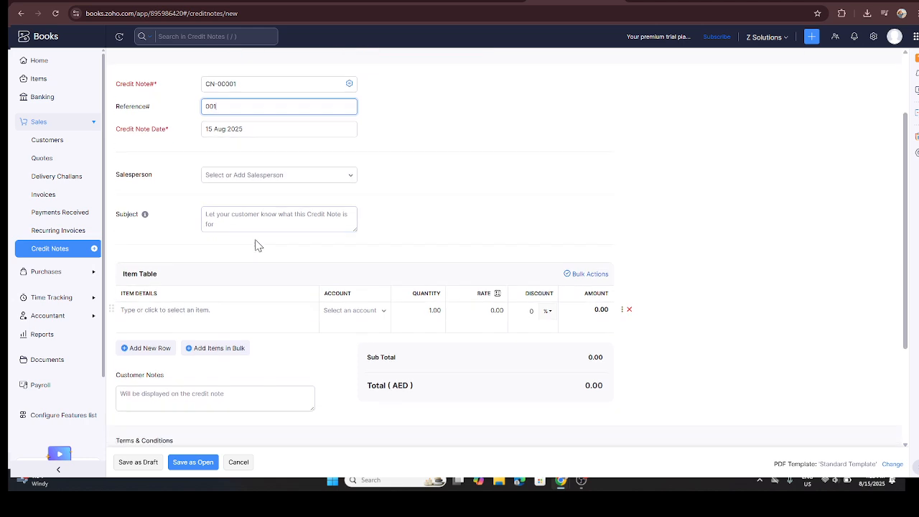
left_click(257, 228)
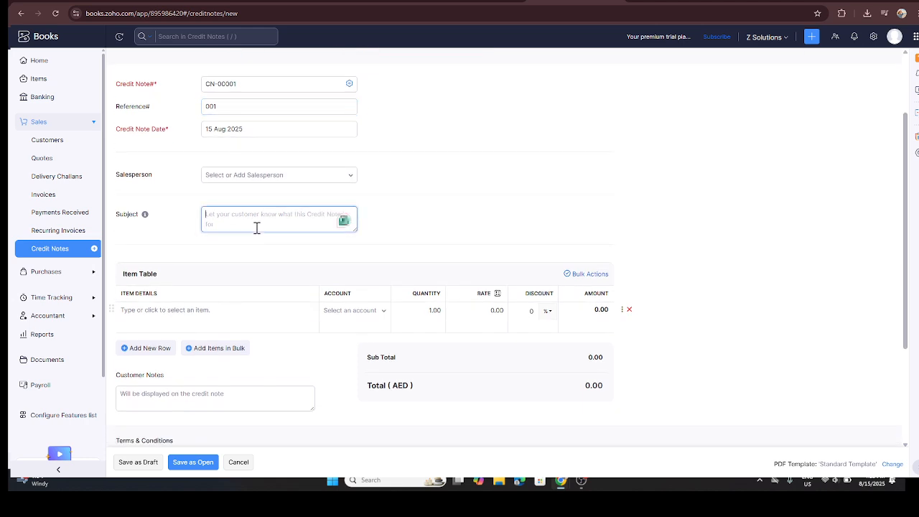
left_click(380, 223)
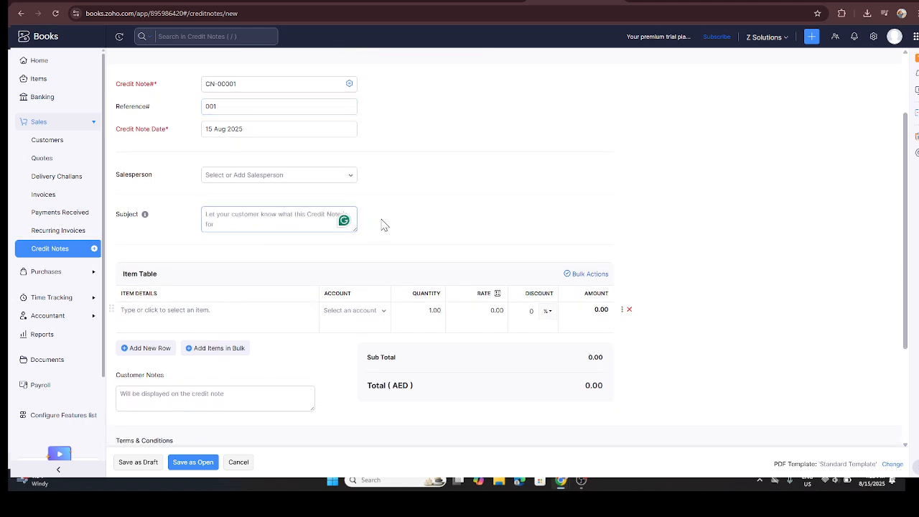
scroll(294, 266, "down", 1)
left_click(291, 263)
scroll(225, 300, "down", 1)
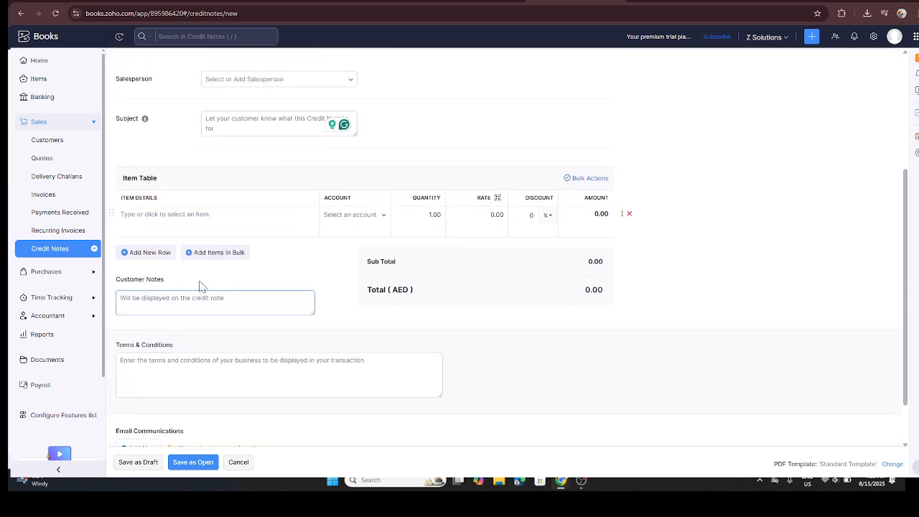
Enter "books" as the item in the first row and assign it to the Advance Tax account.
left_click(198, 220)
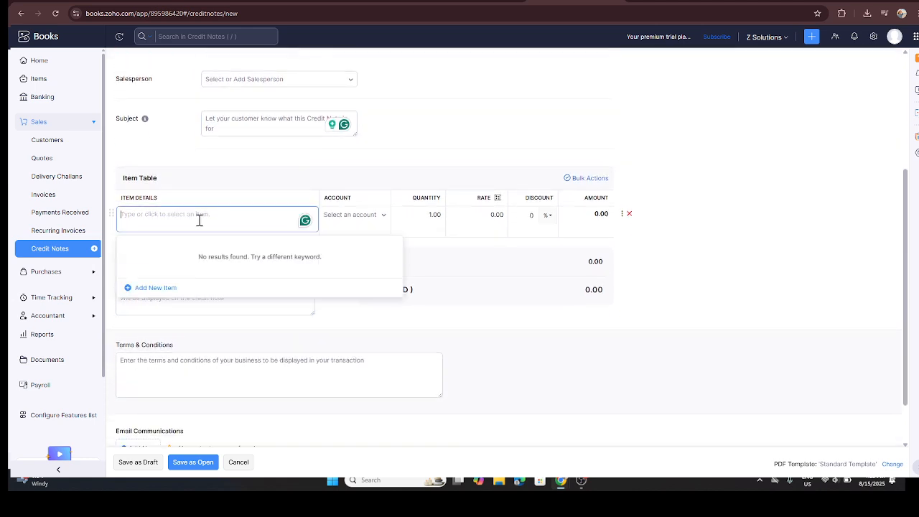
type("books")
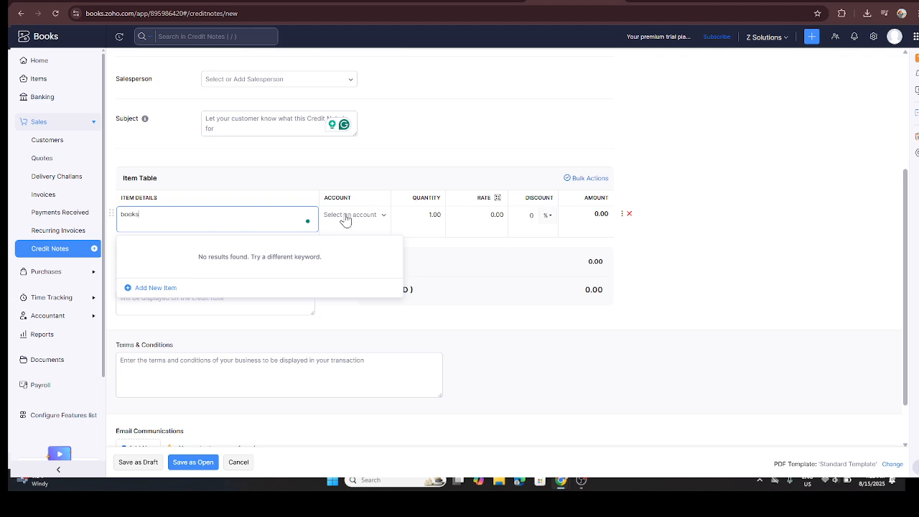
left_click(405, 215)
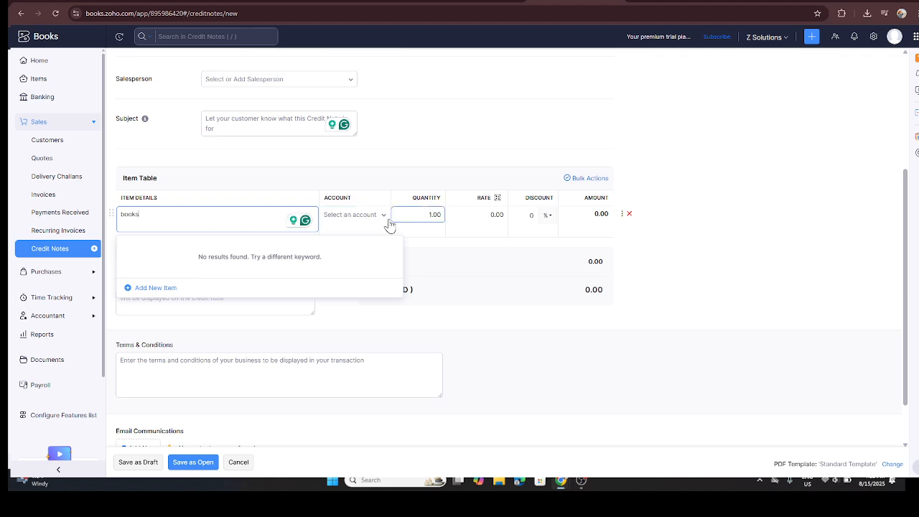
left_click(359, 223)
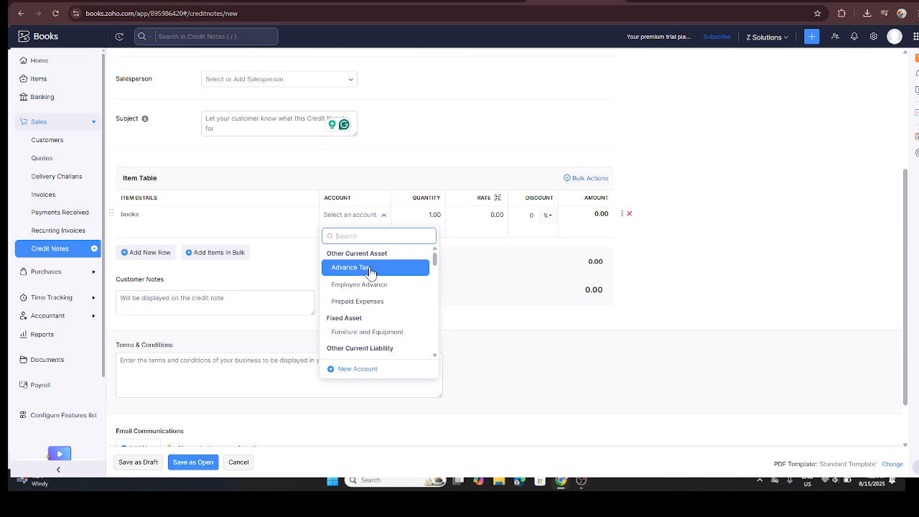
left_click(371, 269)
Set the books item's quantity to 121 and its rate to 1210.
left_click(425, 213)
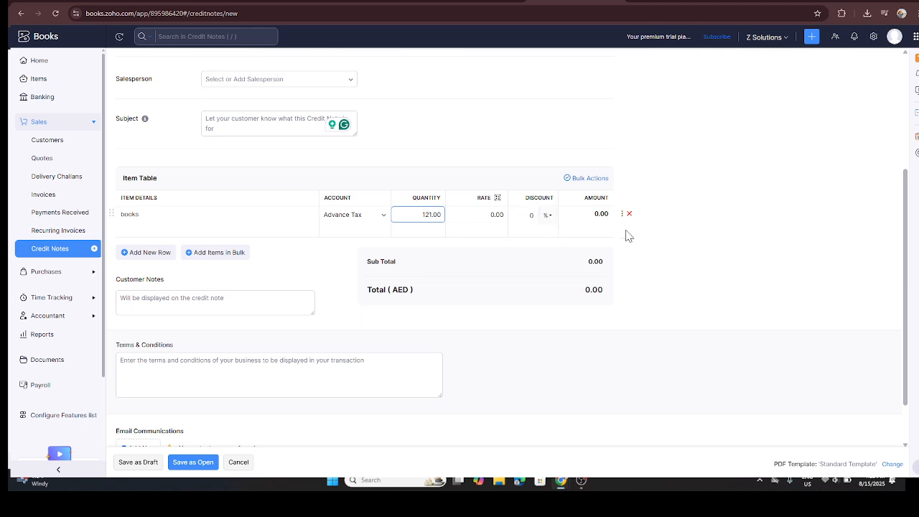
left_click(668, 245)
left_click(479, 222)
left_click(496, 268)
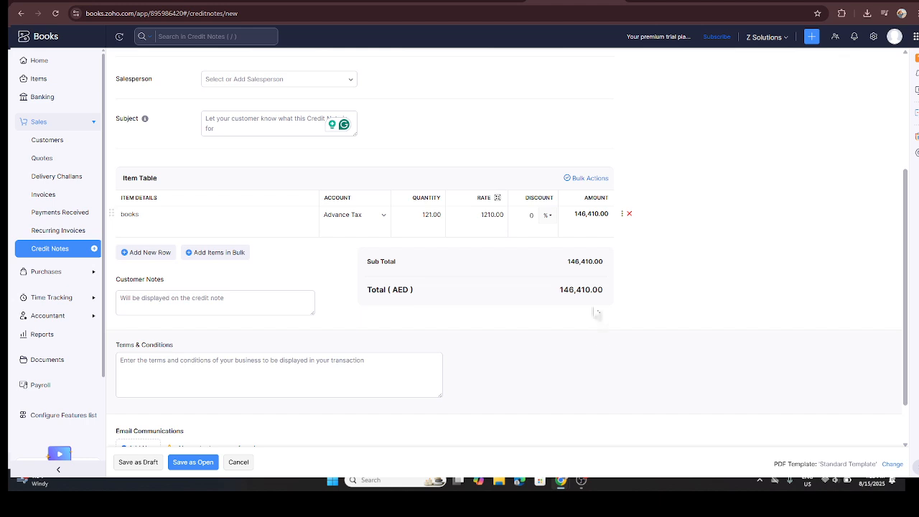
left_click(520, 220)
left_click(496, 219)
left_click(140, 466)
left_click(240, 388)
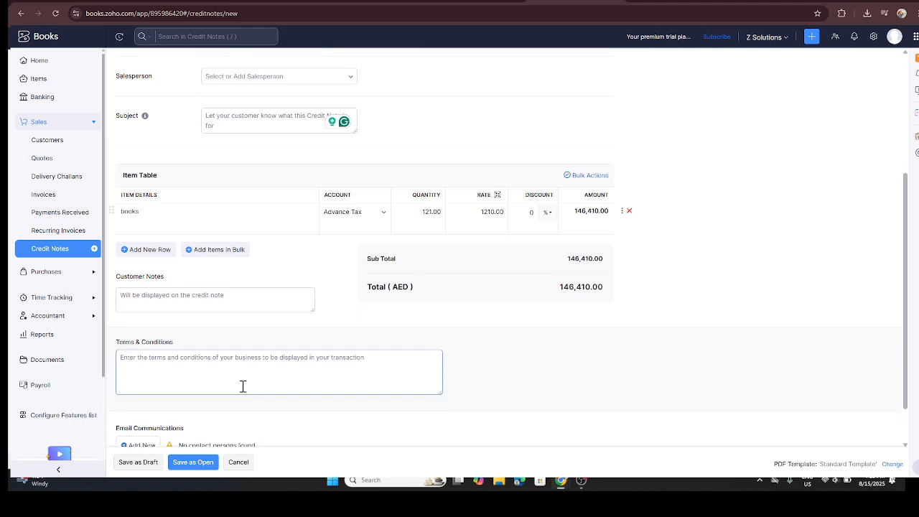
scroll(244, 390, "down", 1)
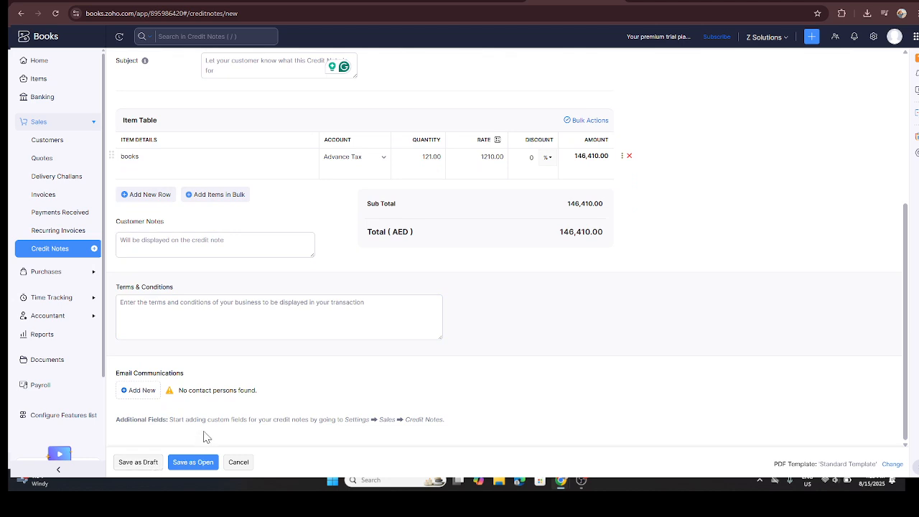
left_click(233, 155)
left_click(167, 311)
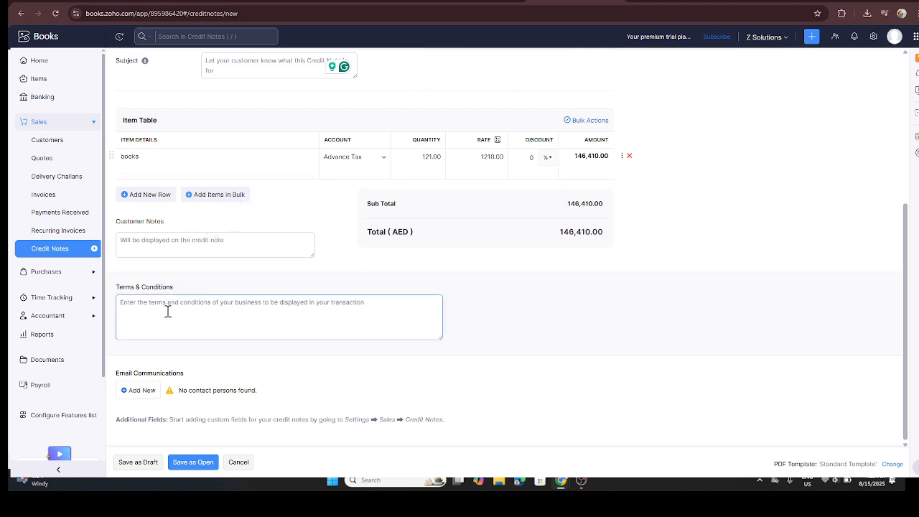